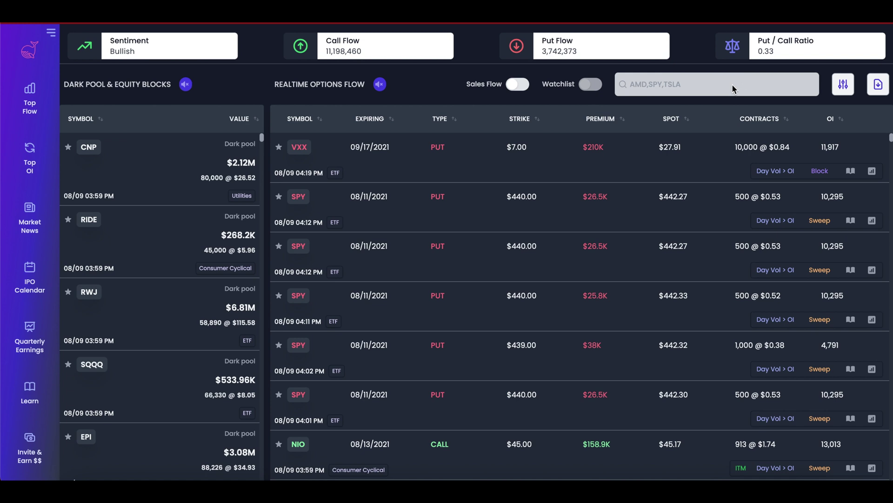
Filter the options flow and dark pool blocks to tickers AAPL, AMD, TSLA and WISH.
left_click(674, 89)
type("aapl")
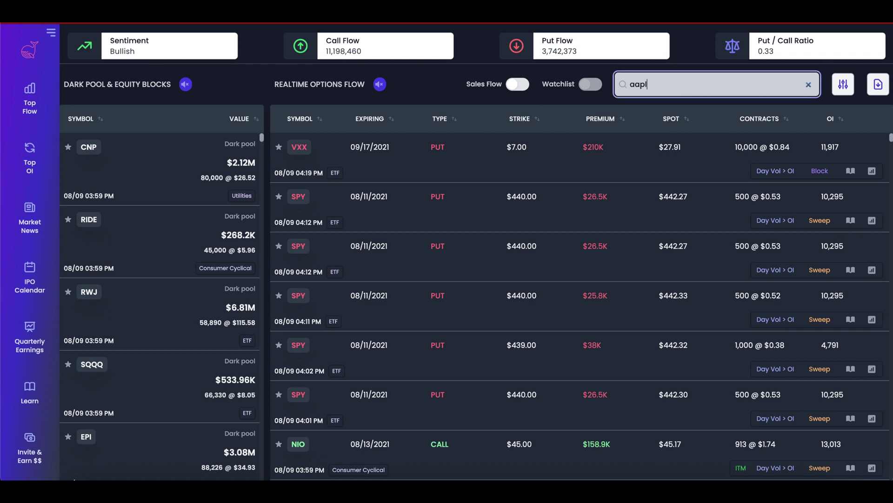
key("Return")
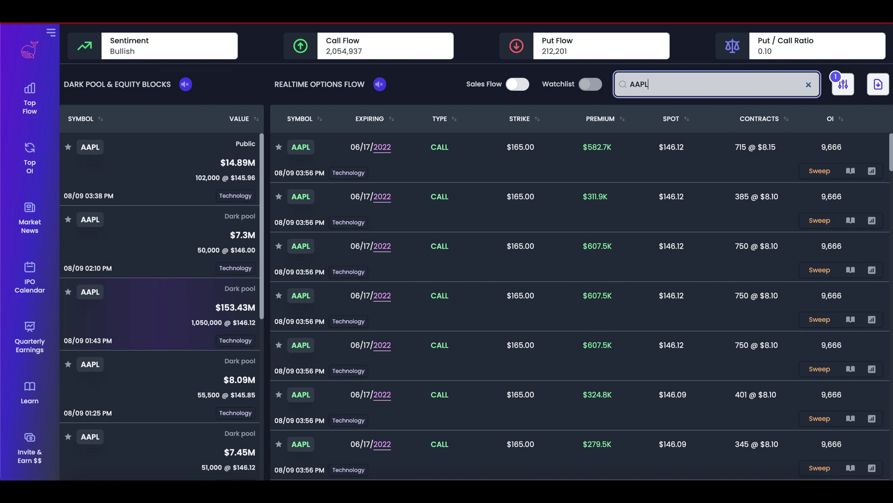
type(",amd")
key("Return")
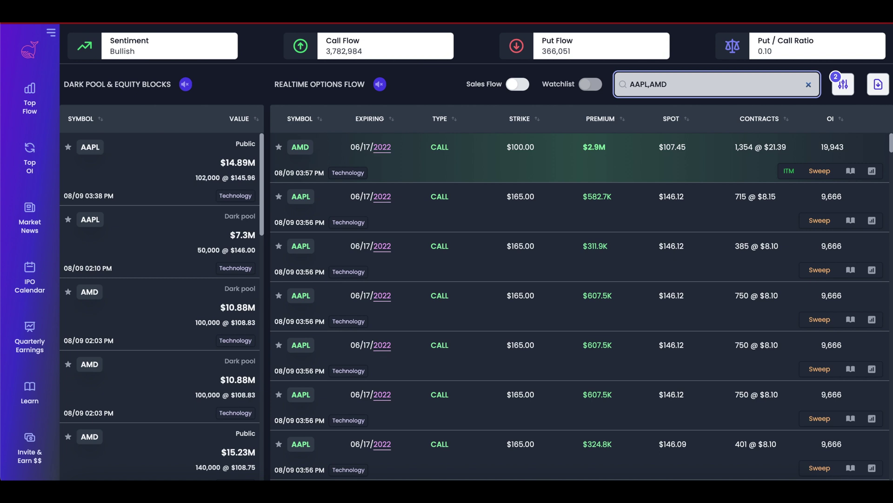
type(",tsla")
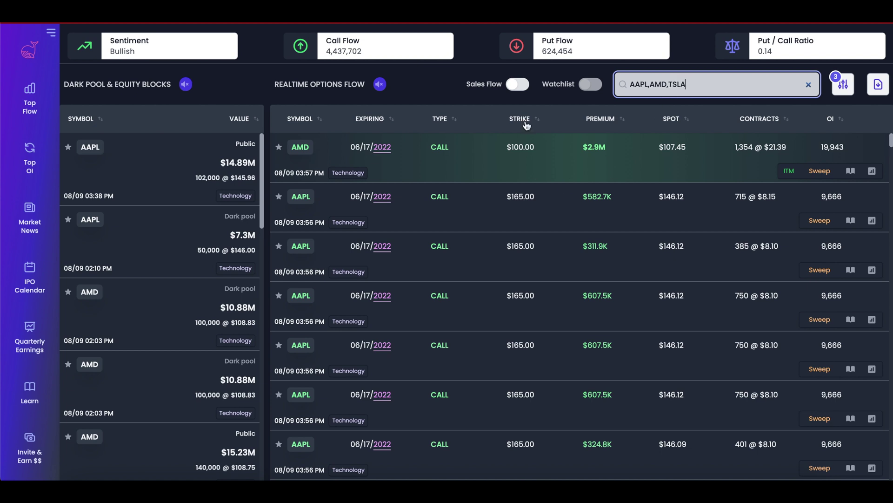
type(",wish")
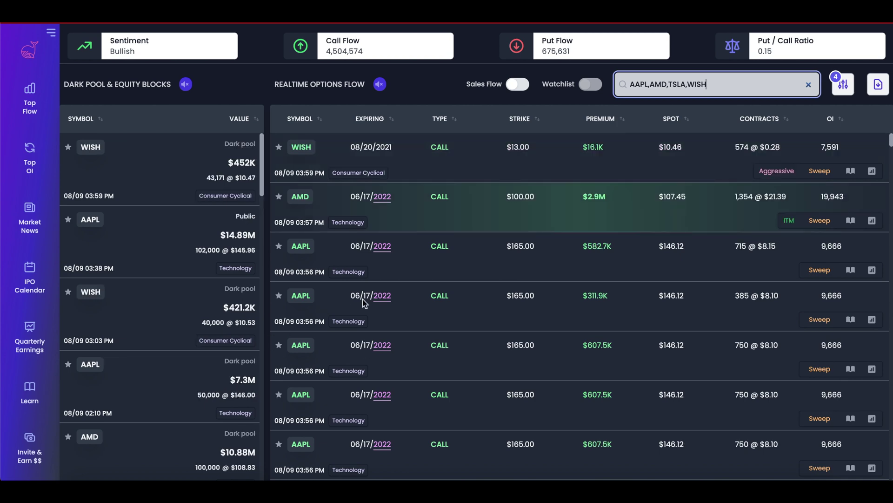
scroll(379, 293, "down", 8)
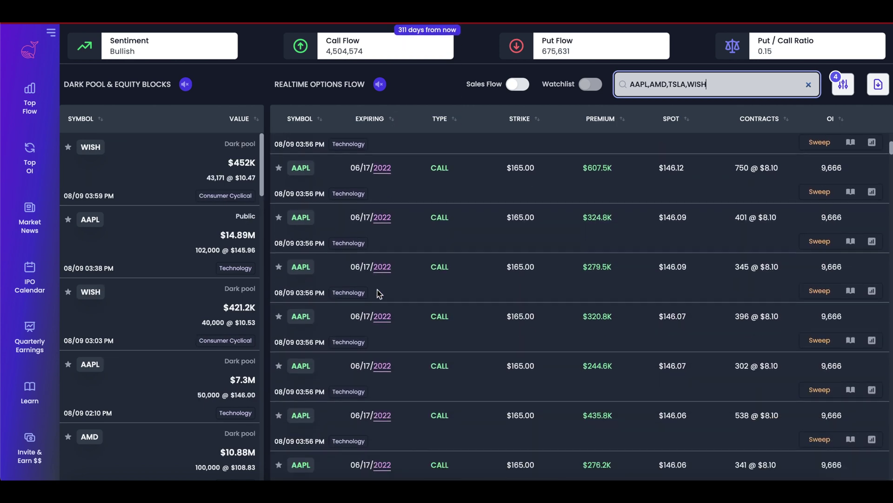
scroll(379, 293, "down", 5)
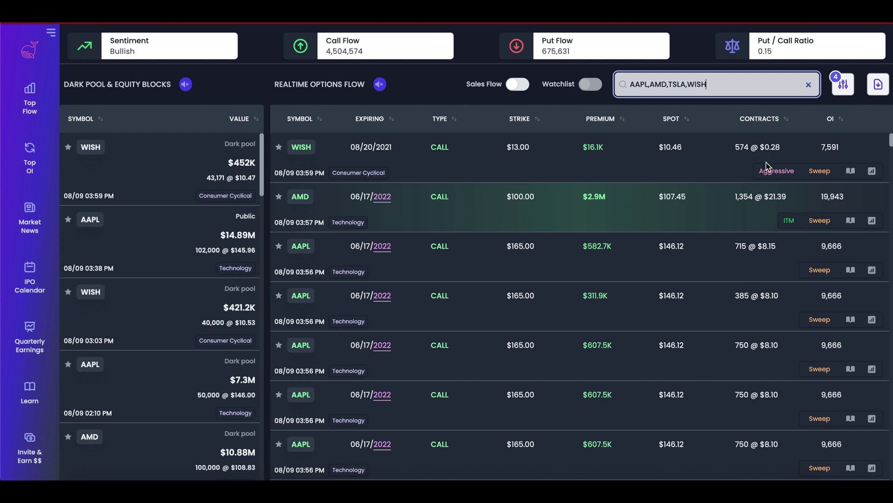
left_click(775, 172)
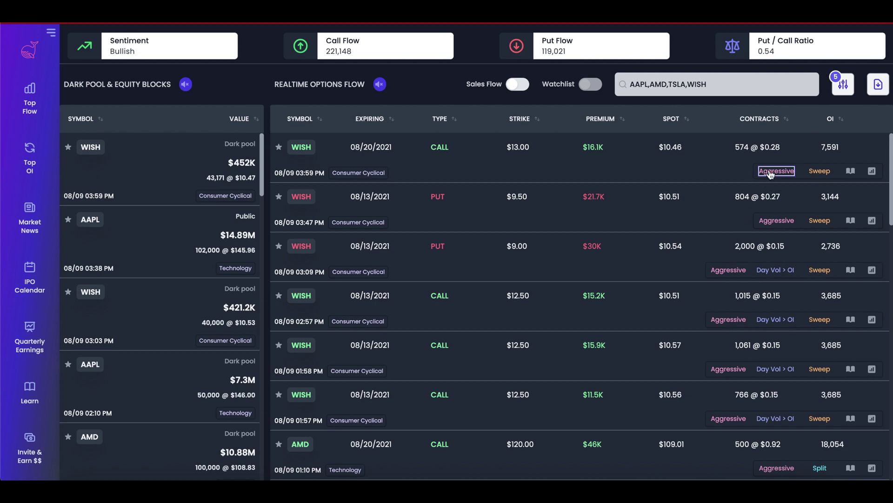
mouse_move(771, 174)
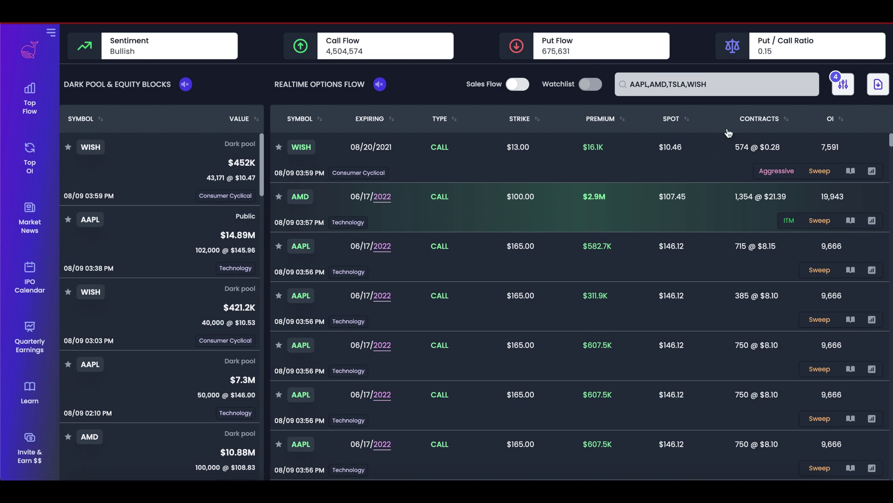
Empty the ticker search box so every symbol shows again.
triple_click(720, 88)
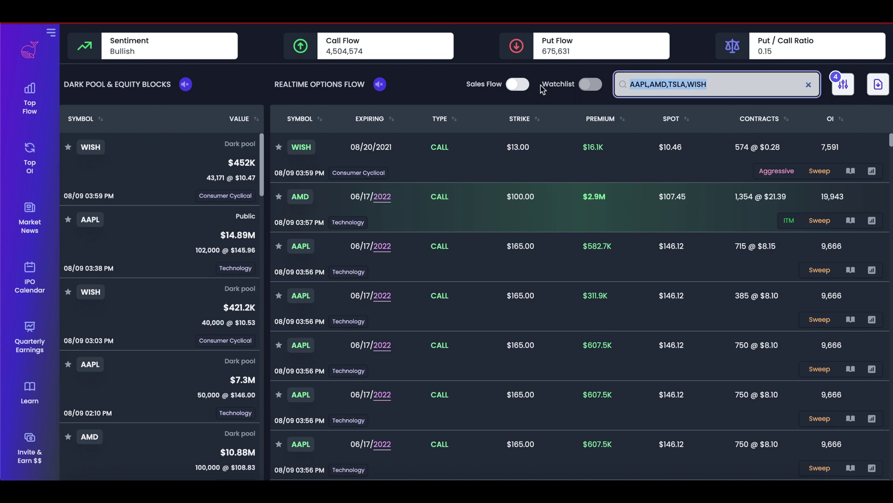
key("BackSpace")
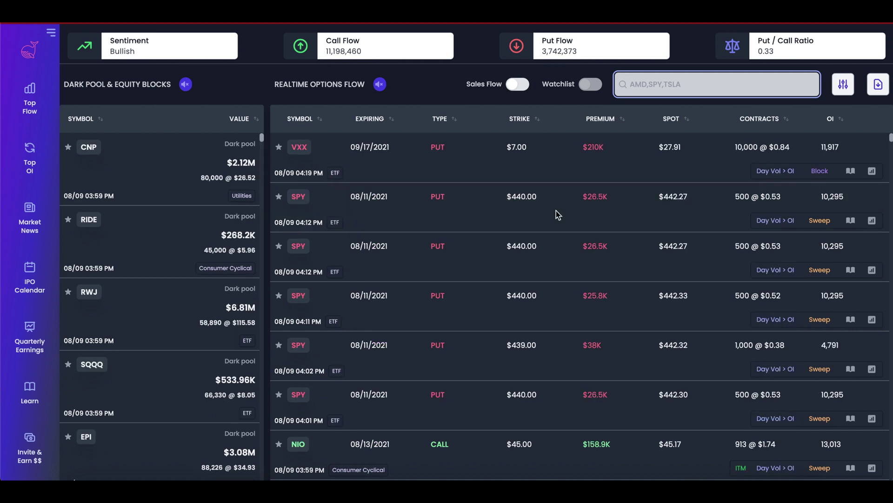
scroll(456, 355, "down", 3)
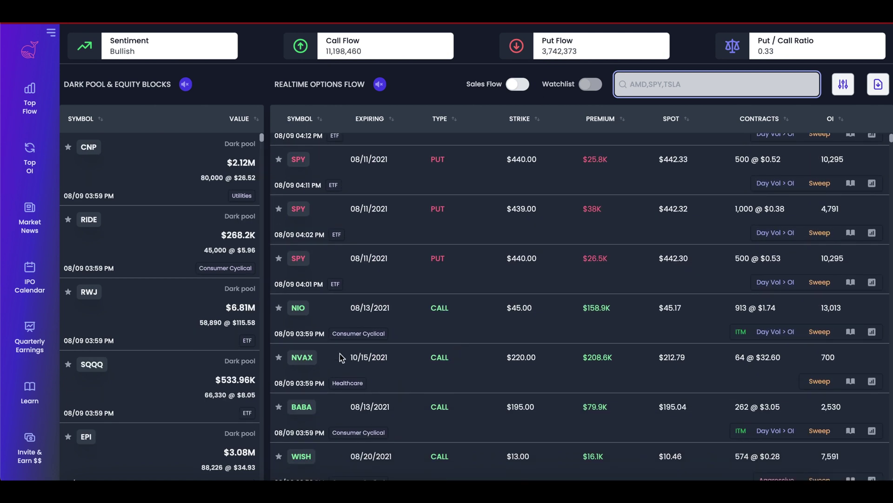
Star NIO, BABA, WISH, DKNG and JBLU to add them to the watchlist.
left_click(280, 309)
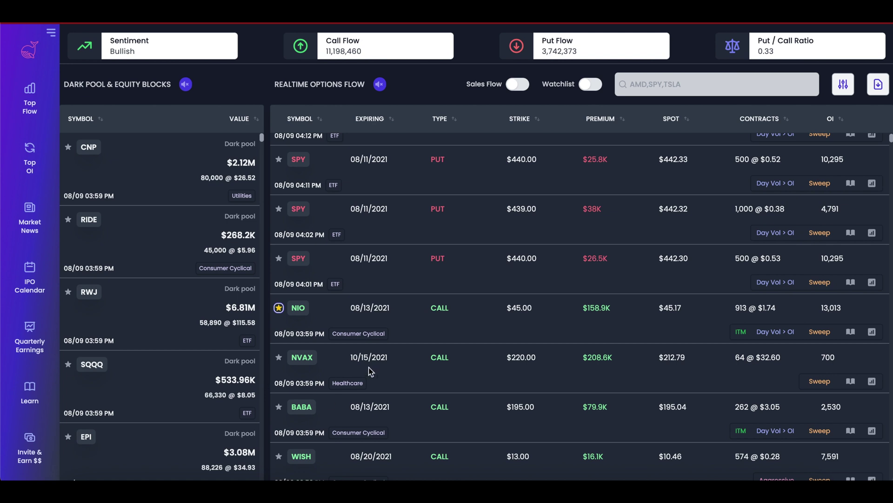
left_click(279, 410)
scroll(417, 386, "down", 2)
left_click(278, 380)
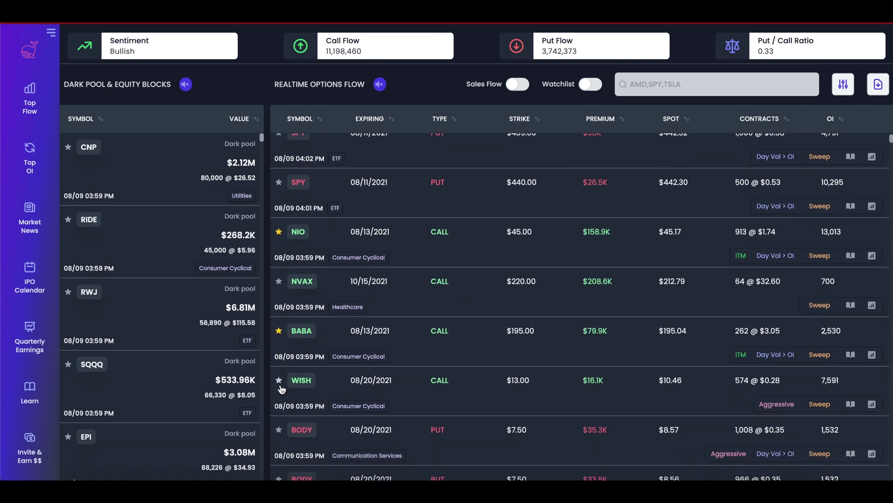
scroll(421, 337, "down", 15)
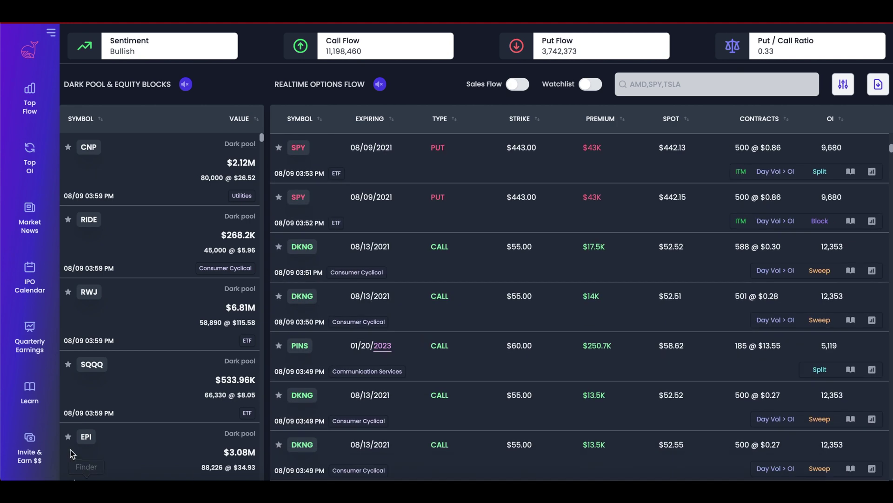
left_click(279, 445)
scroll(157, 224, "down", 4)
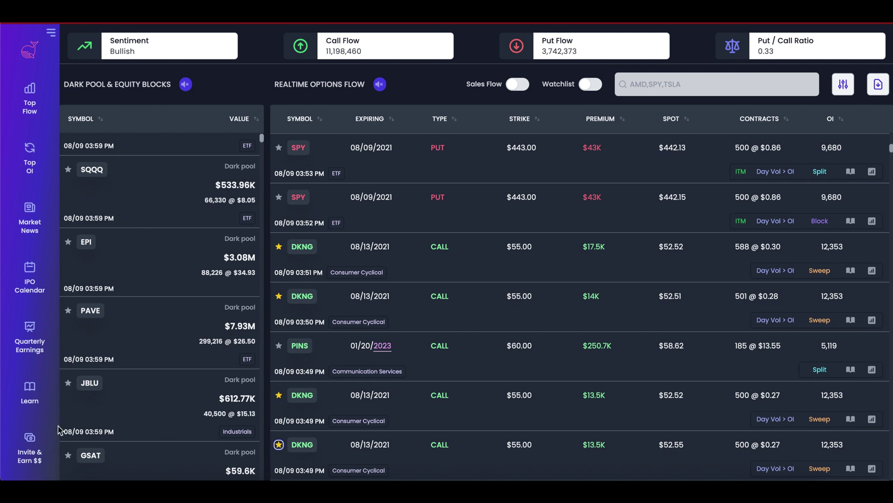
left_click(68, 385)
Turn the Watchlist filter on, browse the NIO, BABA, JBLU and DKNG rows, then toggle it off and on.
left_click(588, 94)
left_click(587, 93)
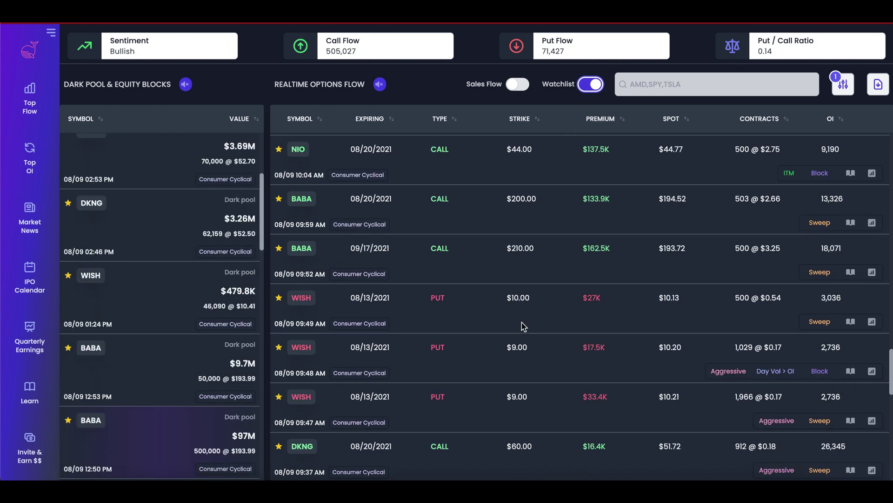
scroll(521, 322, "up", 5)
scroll(522, 324, "up", 5)
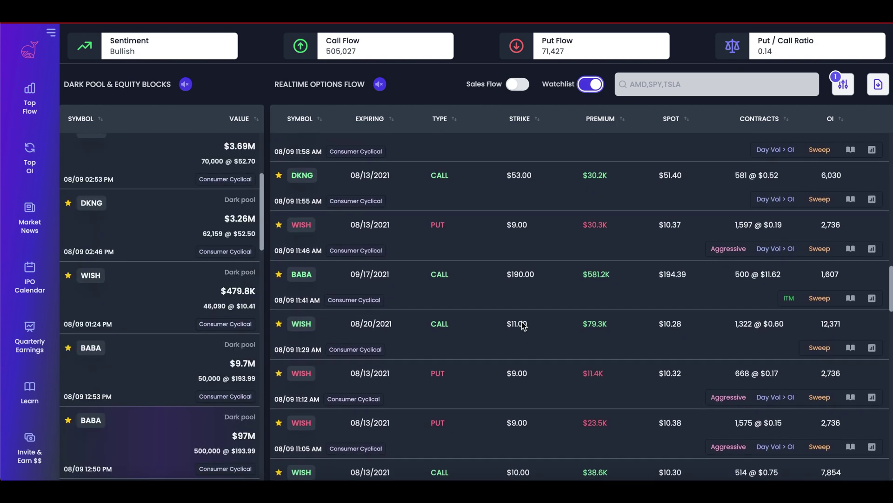
scroll(522, 322, "up", 10)
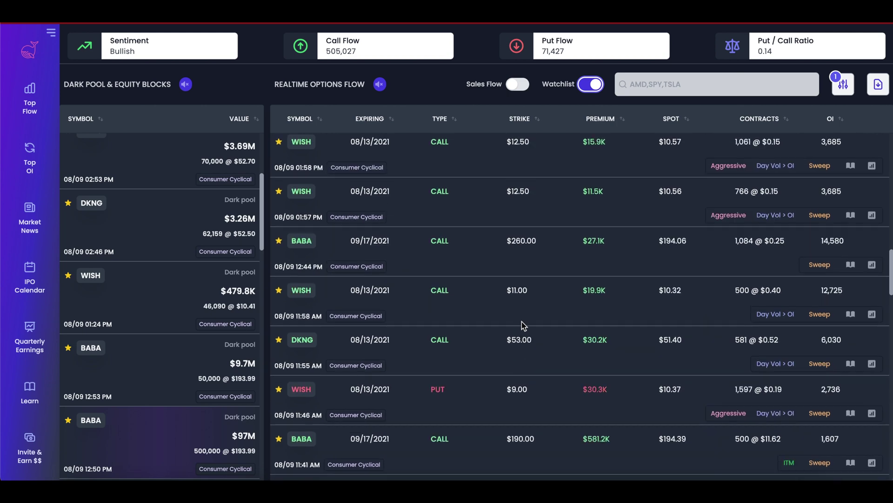
scroll(521, 322, "up", 6)
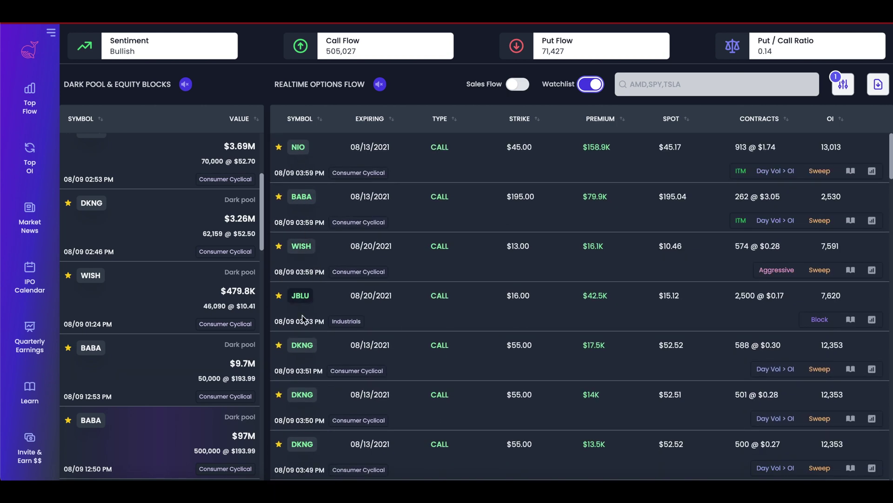
scroll(149, 322, "up", 3)
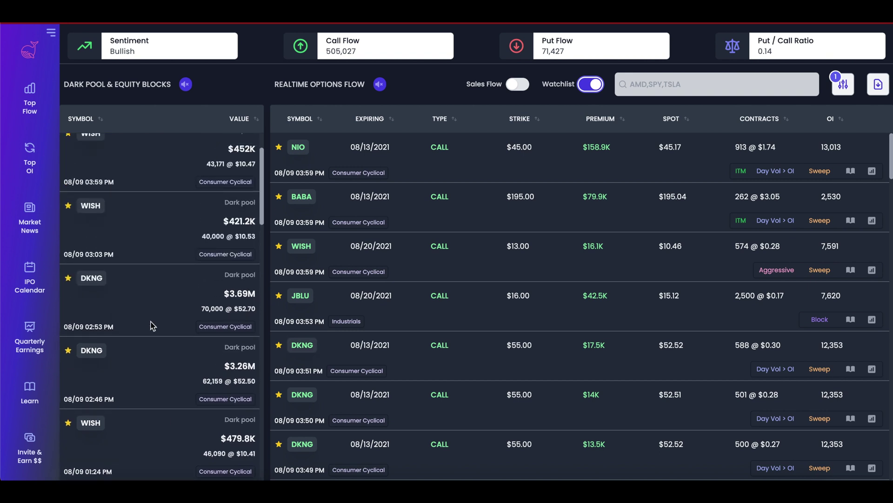
scroll(165, 329, "up", 2)
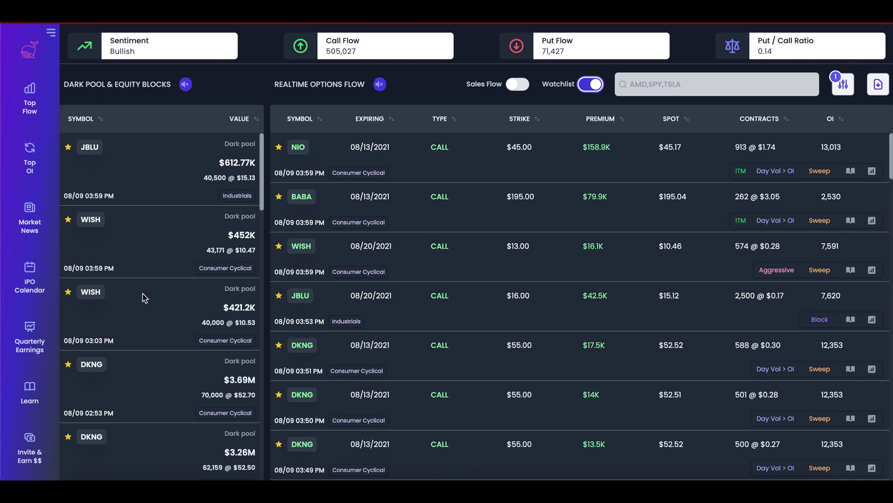
scroll(144, 298, "down", 4)
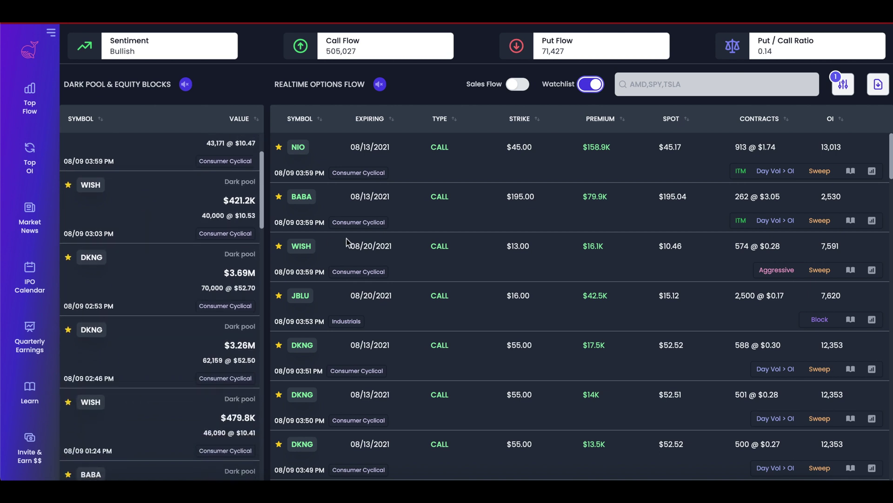
left_click(586, 90)
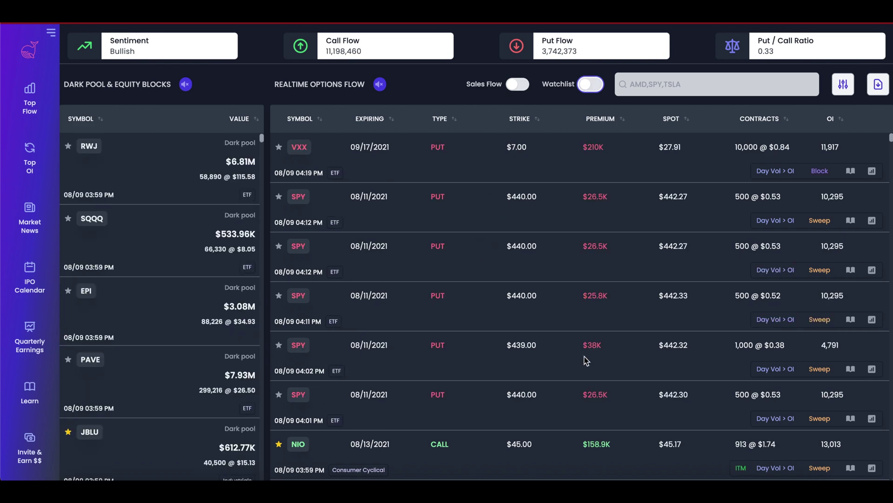
left_click(591, 87)
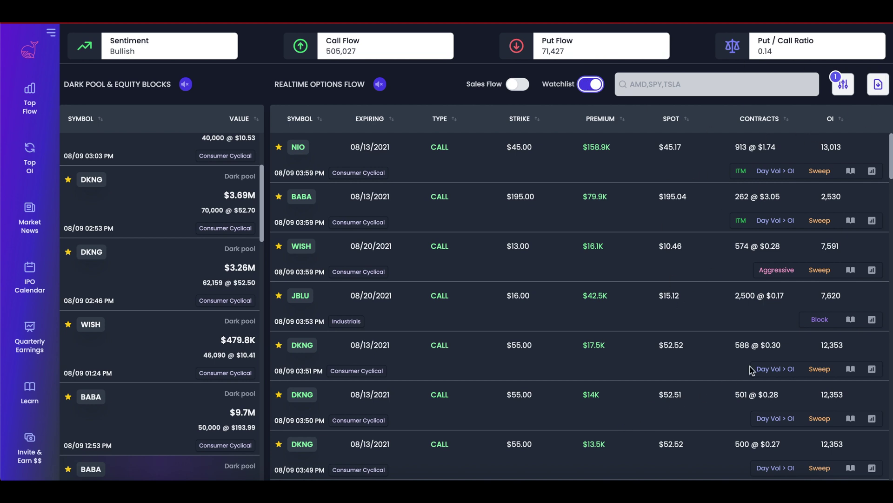
left_click(776, 269)
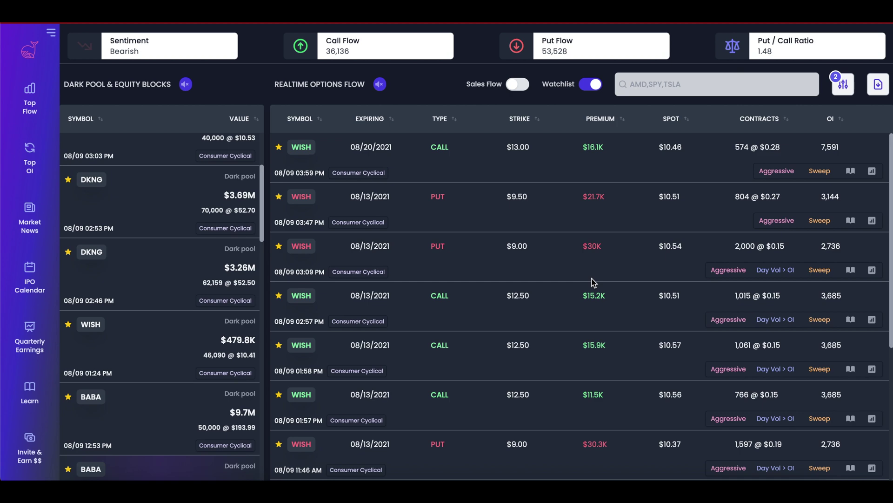
scroll(480, 223, "down", 5)
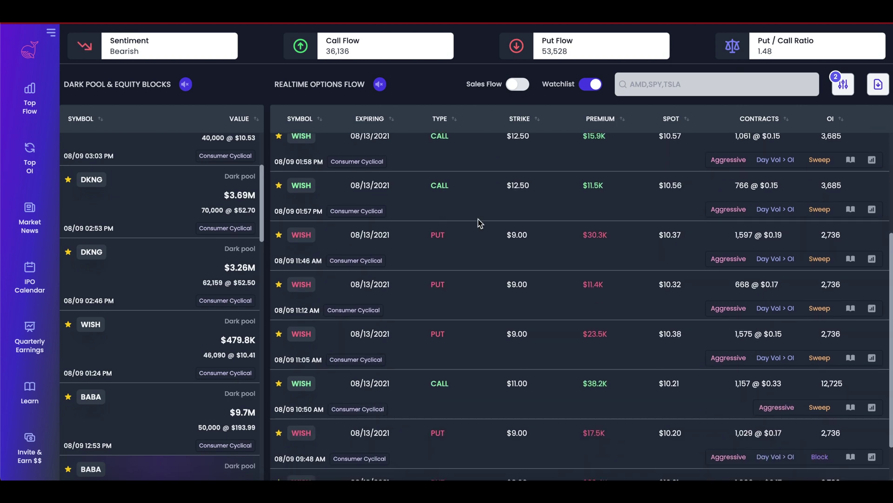
scroll(479, 224, "up", 5)
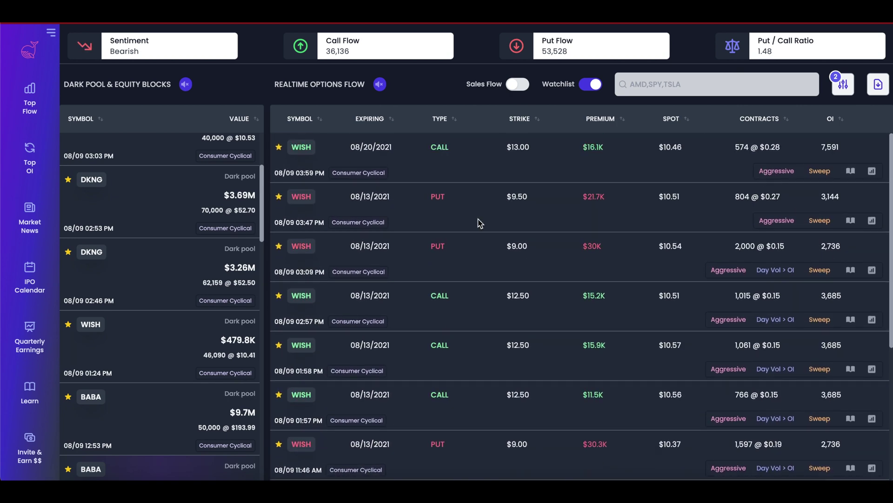
left_click(727, 270)
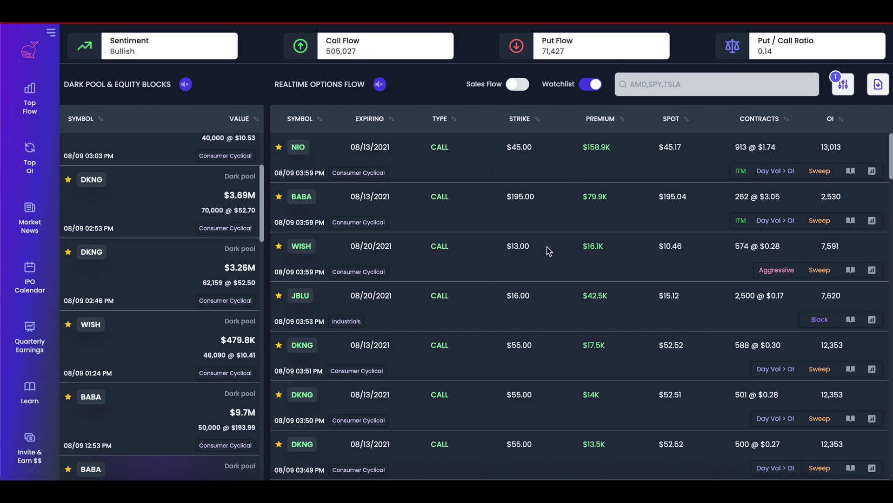
Turn off the Watchlist filter and search for the ticker DKNG.
left_click(590, 85)
left_click(738, 88)
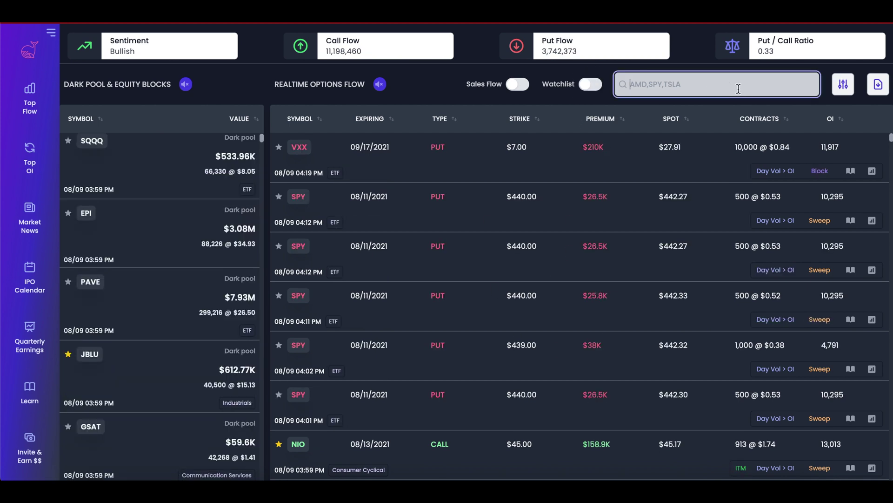
type("dkgn")
key("BackSpace")
key("BackSpace")
type("ng")
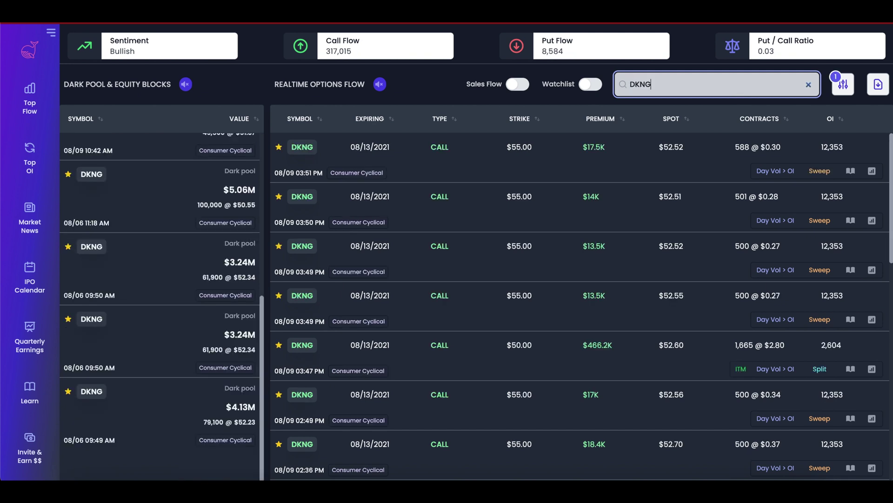
Browse the DKNG-only options flow and dark pool blocks, showing call flow 317,015.
scroll(497, 213, "down", 1)
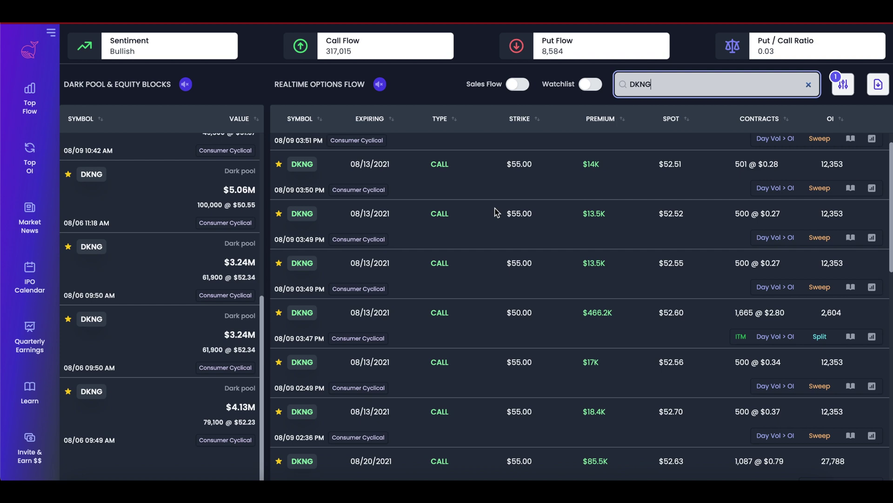
scroll(497, 212, "down", 5)
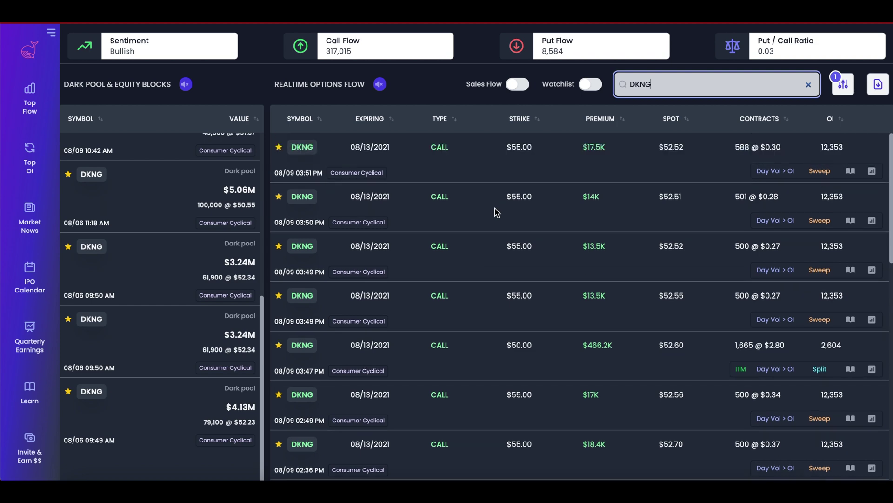
scroll(496, 213, "down", 2)
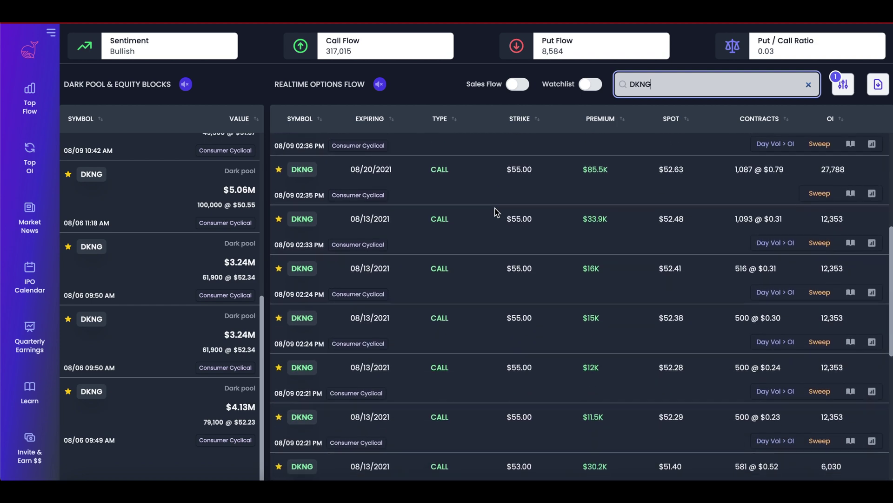
scroll(497, 213, "up", 6)
scroll(497, 213, "up", 1)
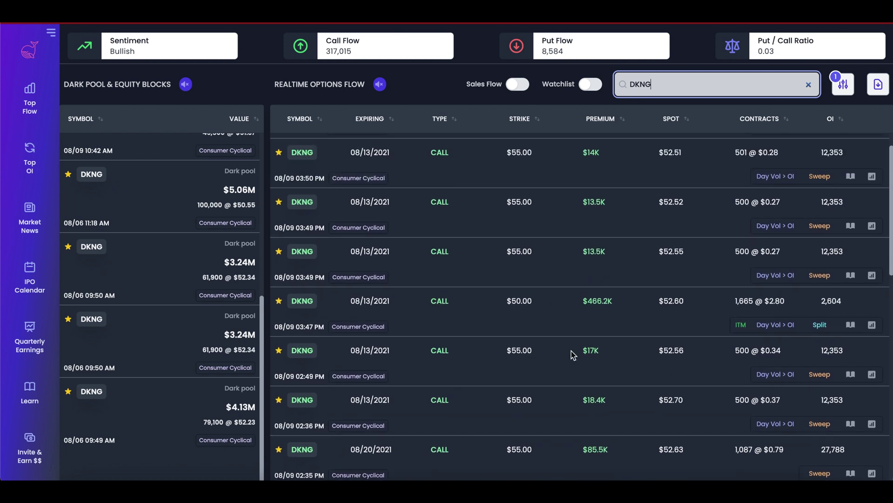
left_click_drag(588, 302, 607, 304)
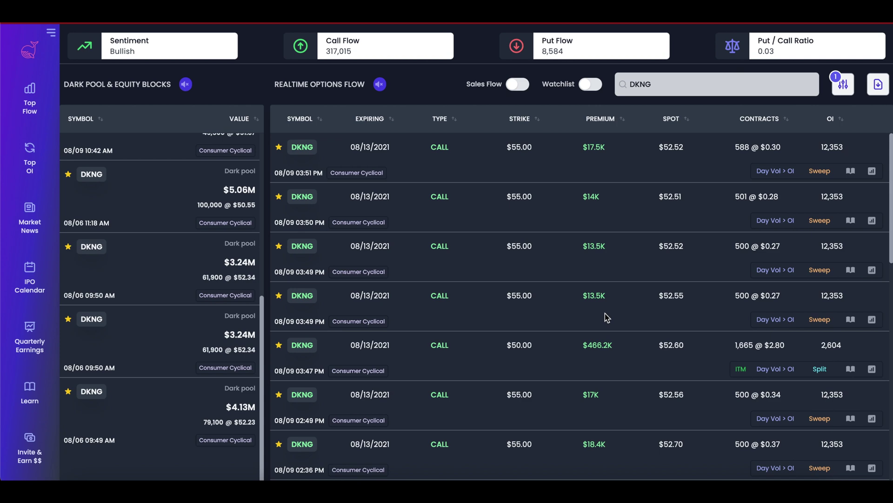
scroll(605, 313, "down", 3)
scroll(605, 314, "down", 5)
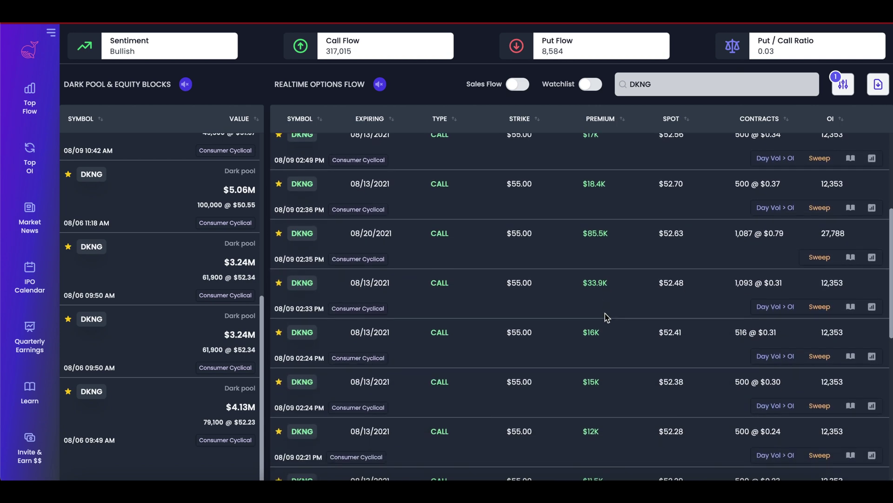
scroll(605, 314, "down", 4)
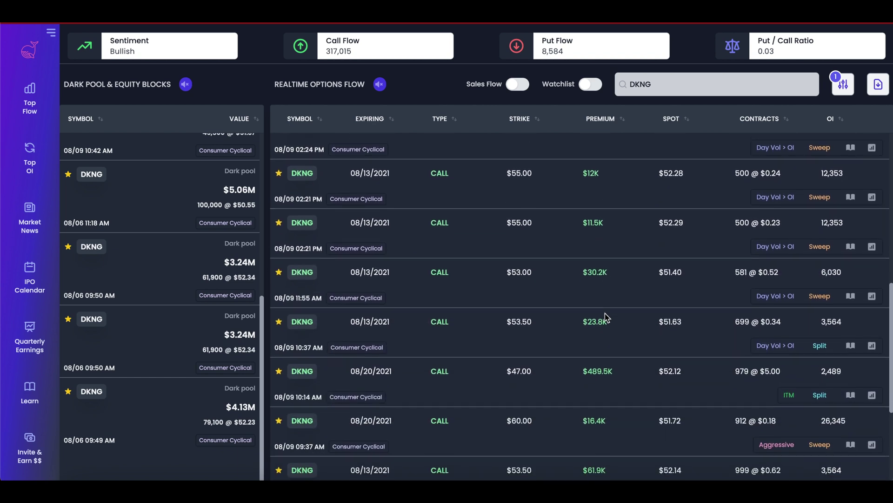
scroll(605, 314, "down", 1)
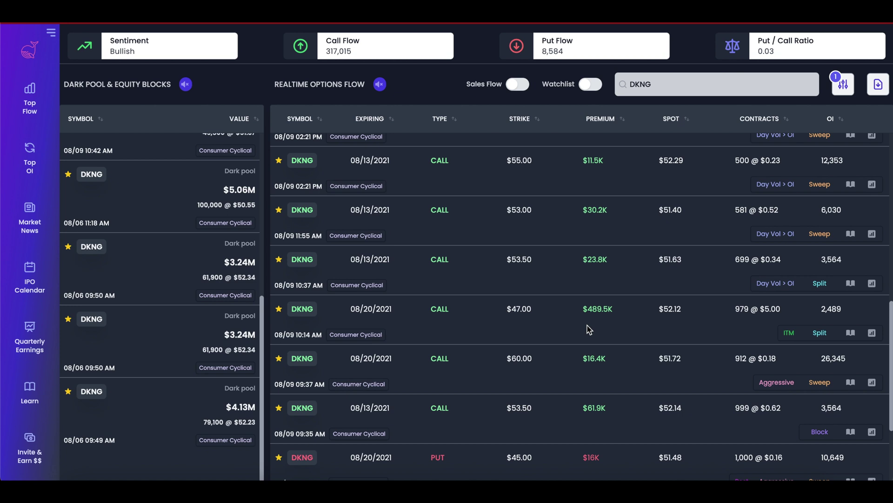
scroll(587, 325, "down", 1)
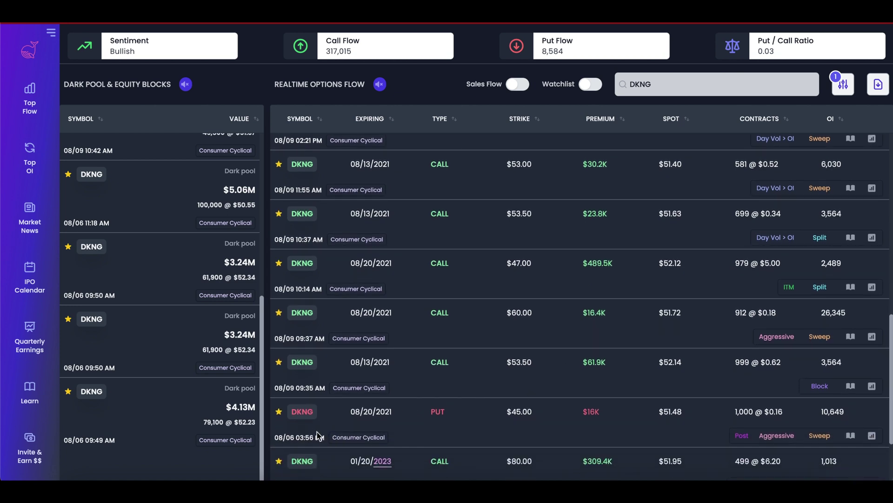
scroll(604, 397, "up", 1)
scroll(605, 397, "up", 5)
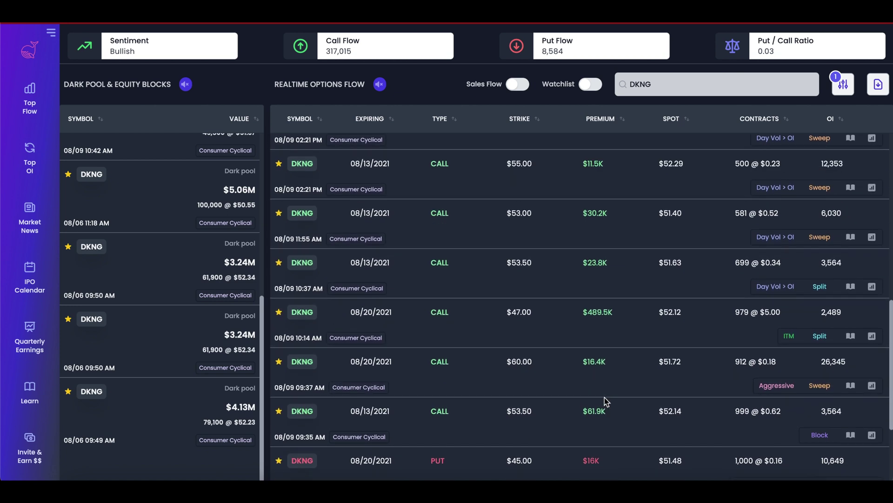
scroll(605, 398, "up", 7)
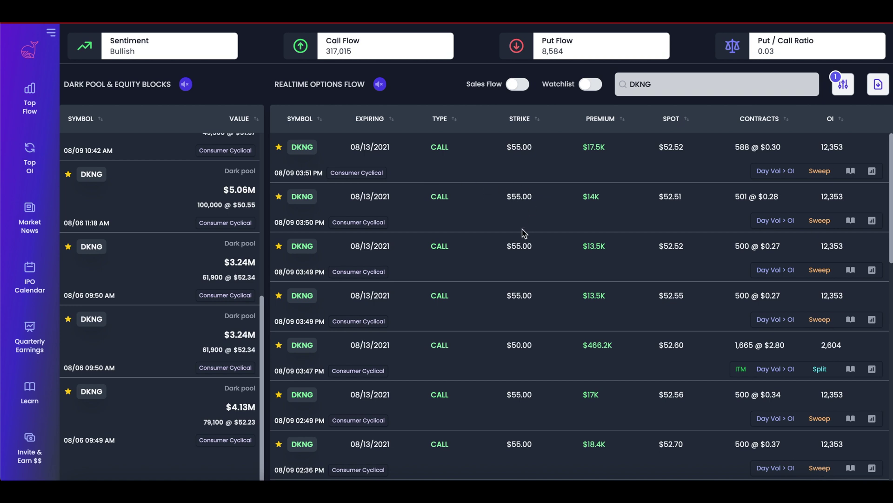
Turn on Sales Flow and review the sold DKNG calls, led by the 08/13/2021 $55 call.
left_click(520, 91)
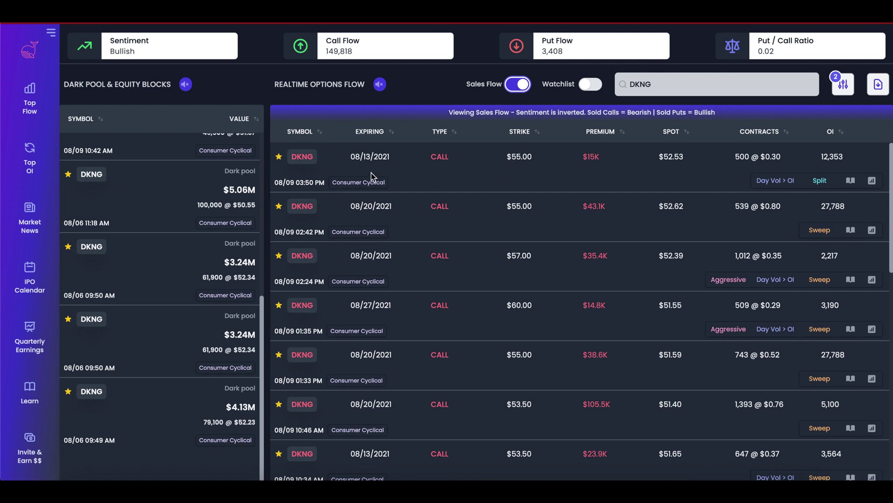
left_click(433, 162)
scroll(535, 172, "down", 1)
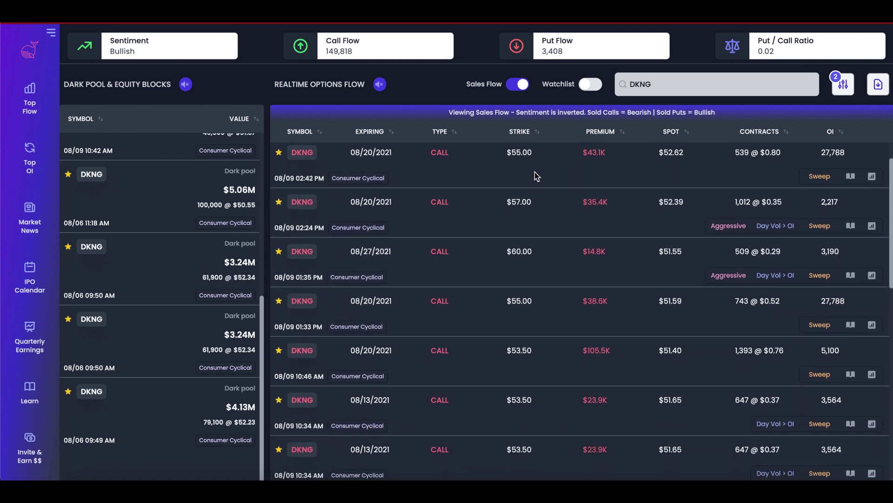
scroll(584, 224, "down", 3)
scroll(584, 225, "down", 2)
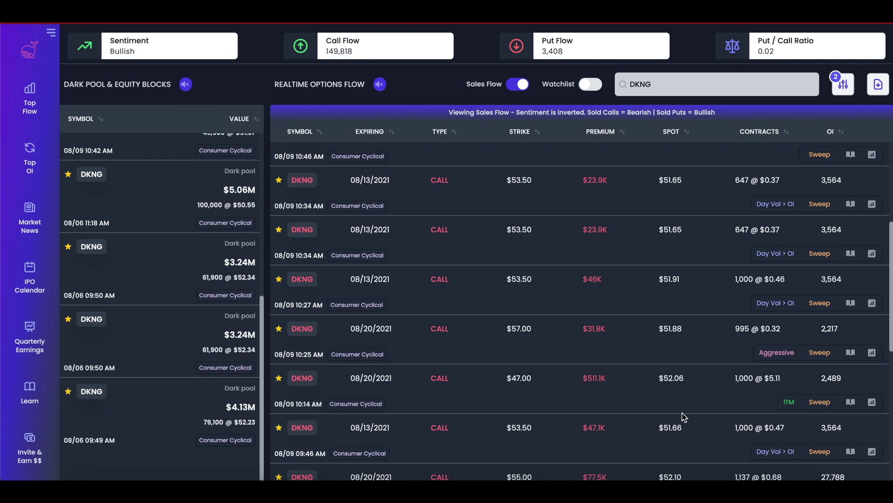
scroll(684, 416, "down", 3)
scroll(684, 415, "down", 2)
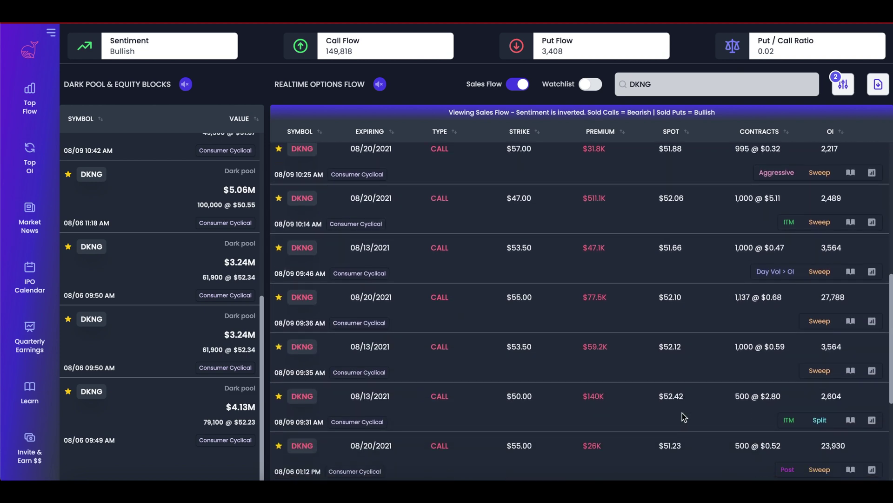
scroll(577, 300, "up", 6)
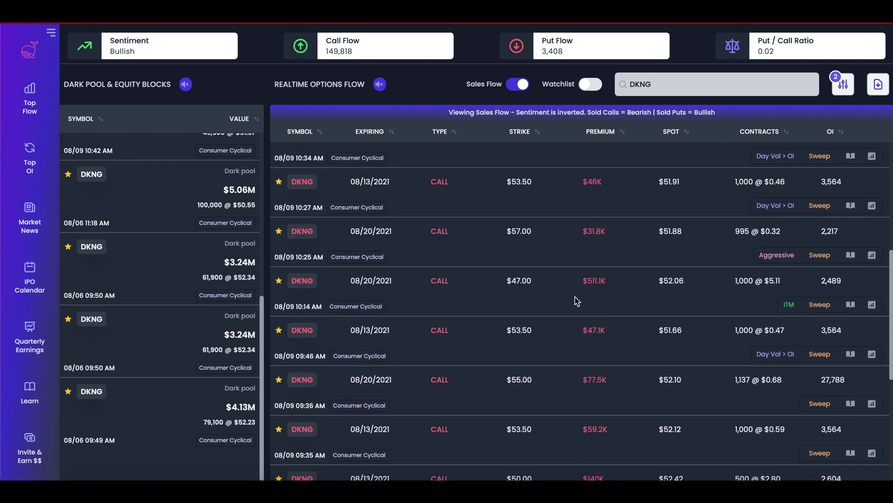
scroll(577, 300, "up", 3)
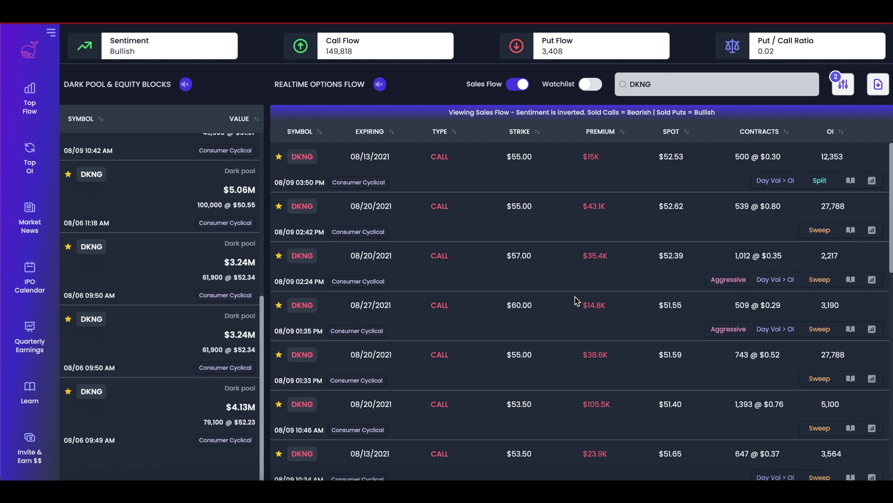
left_click(521, 84)
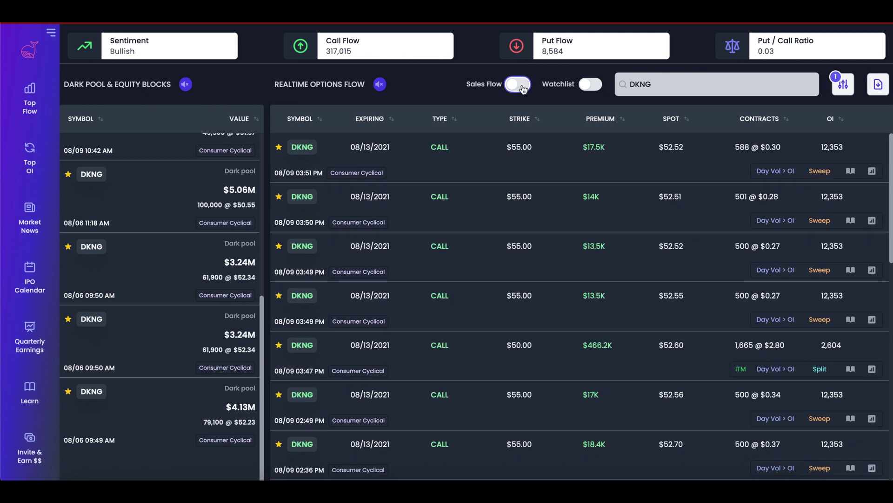